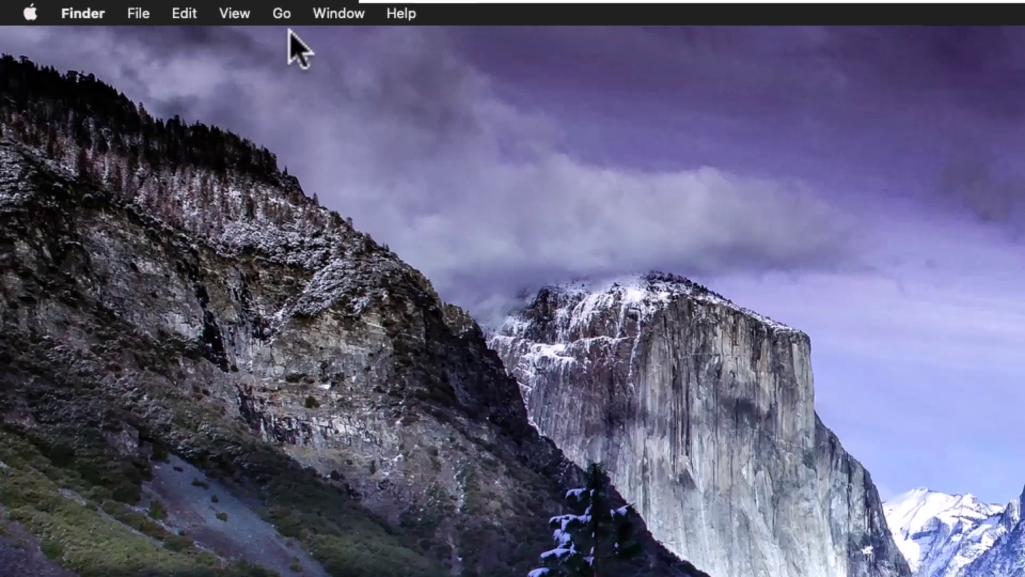
Open the ~/Library/Caches folder through Go to Folder
click(285, 13)
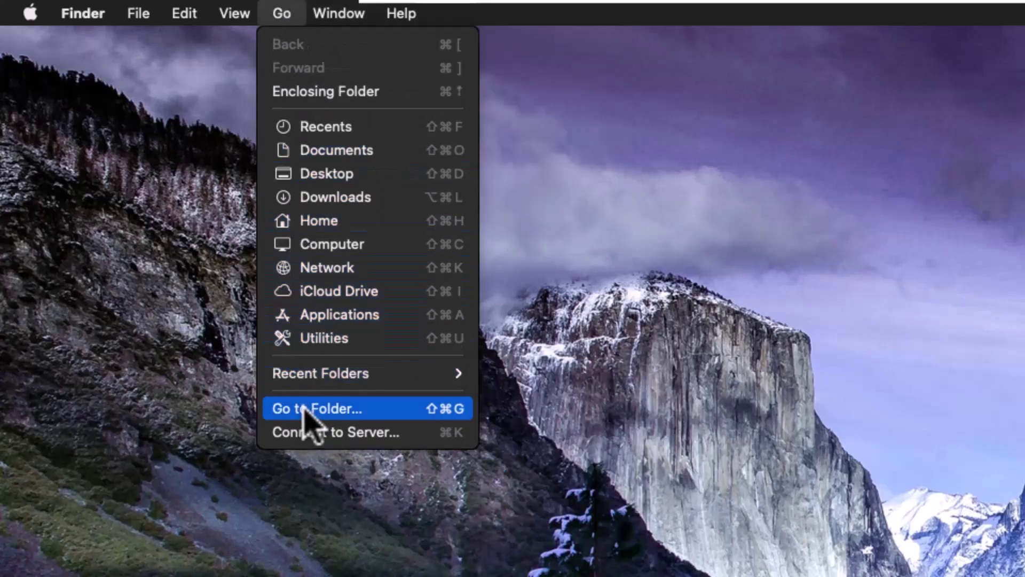
click(313, 408)
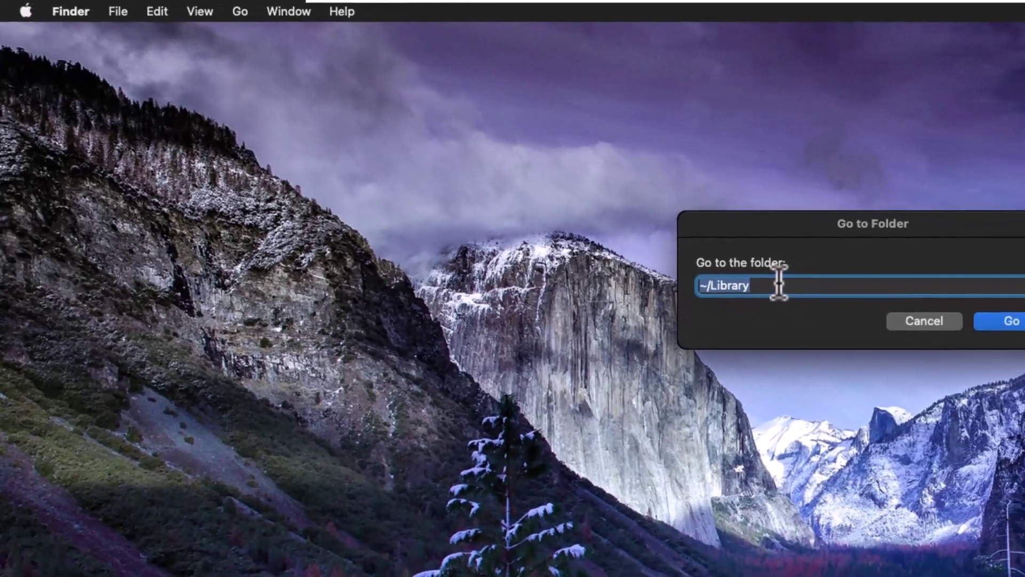
click(741, 271)
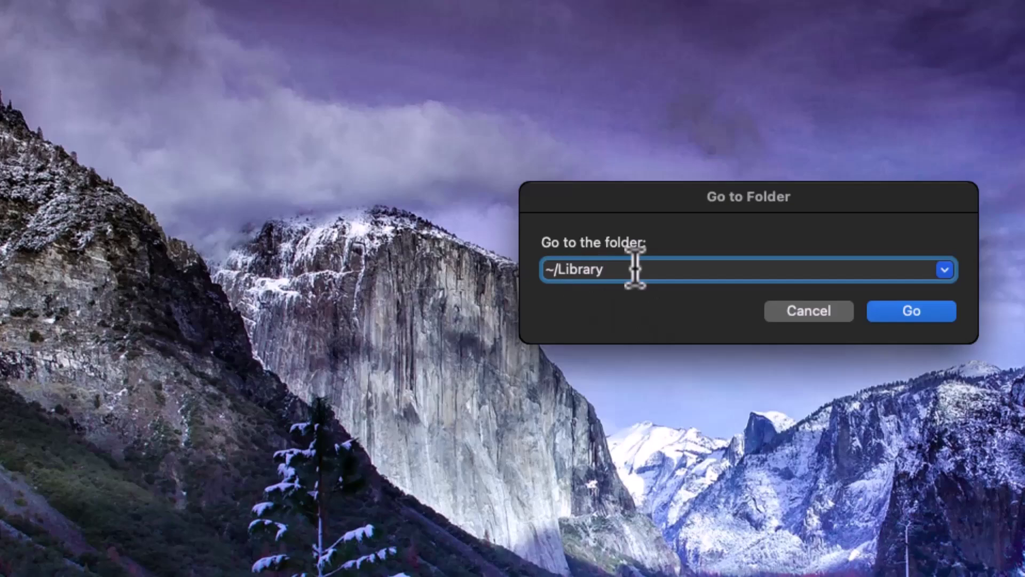
text(/)
text(Ca)
text(ches)
key(Return)
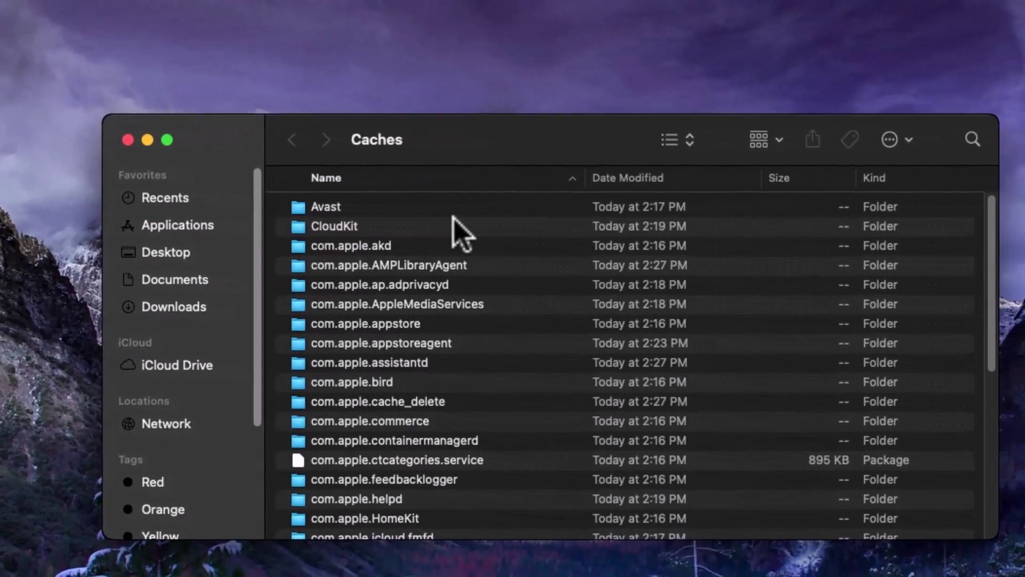
drag(957, 241, 964, 493)
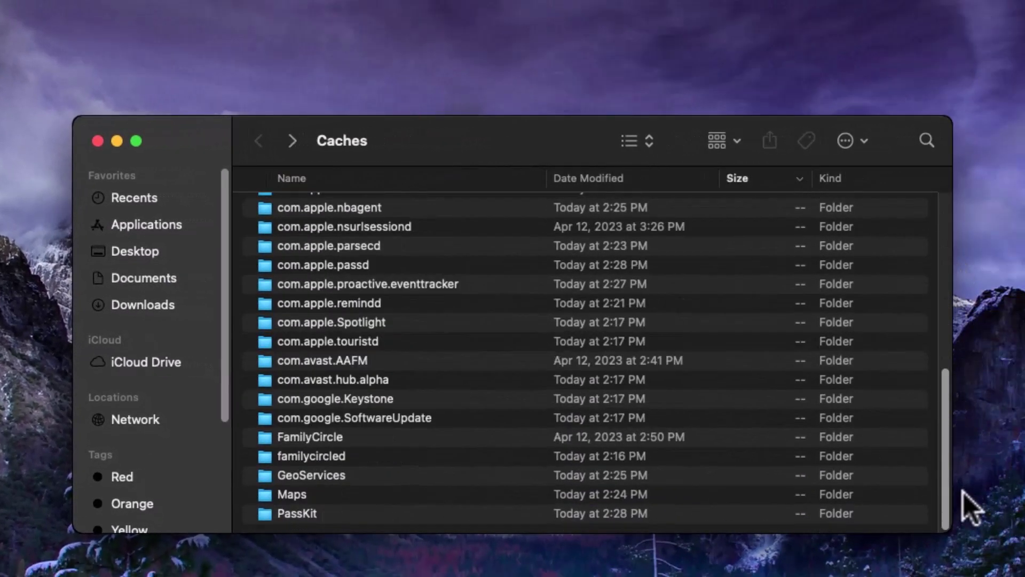
Select every item in the user Caches folder and move them all to the Trash
click(570, 519)
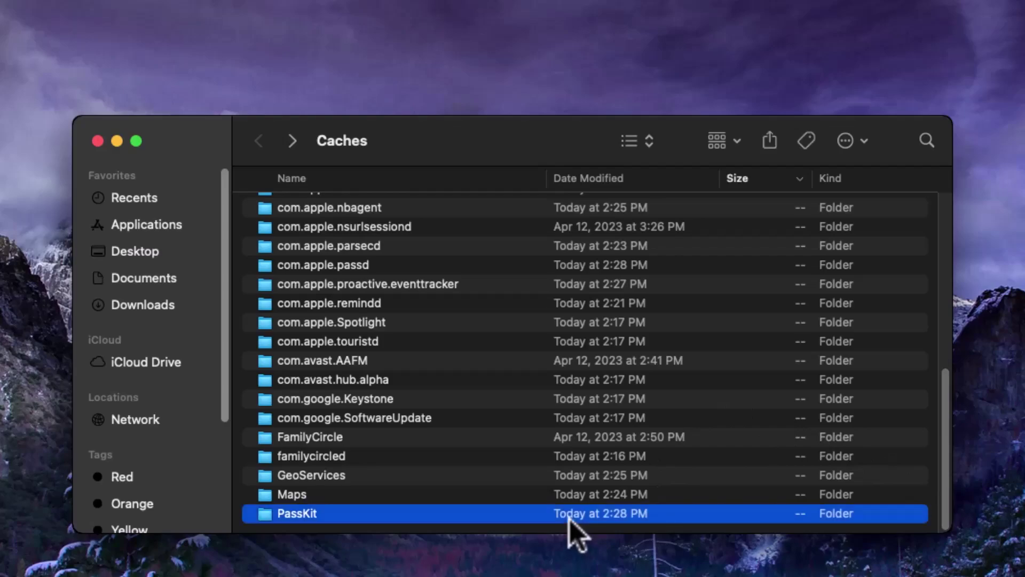
scroll(299, 264, up, 10)
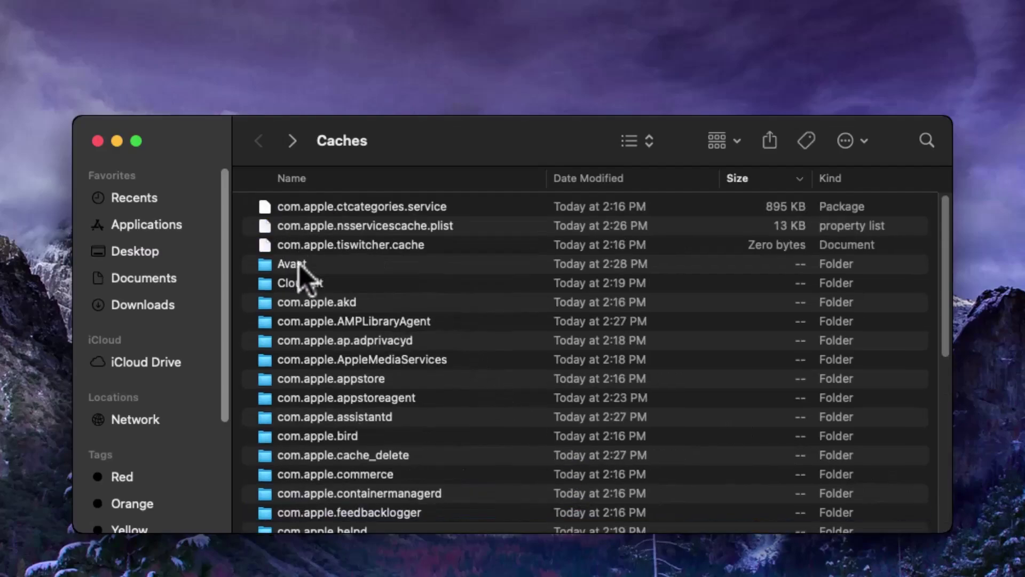
mouse_move(256, 200)
mouse_down()
mouse_move(788, 571)
mouse_move(789, 525)
mouse_up()
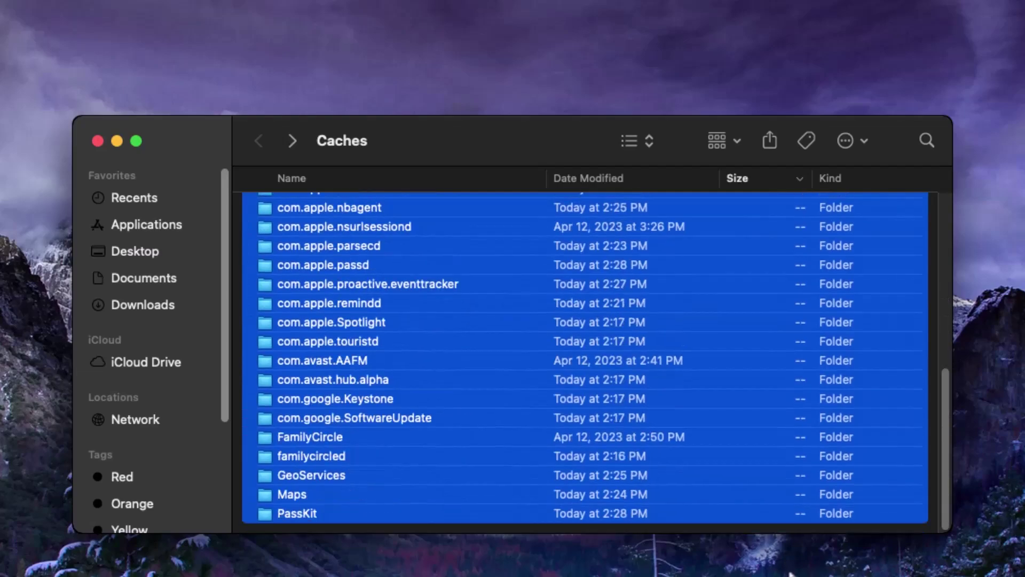
right_click(743, 457)
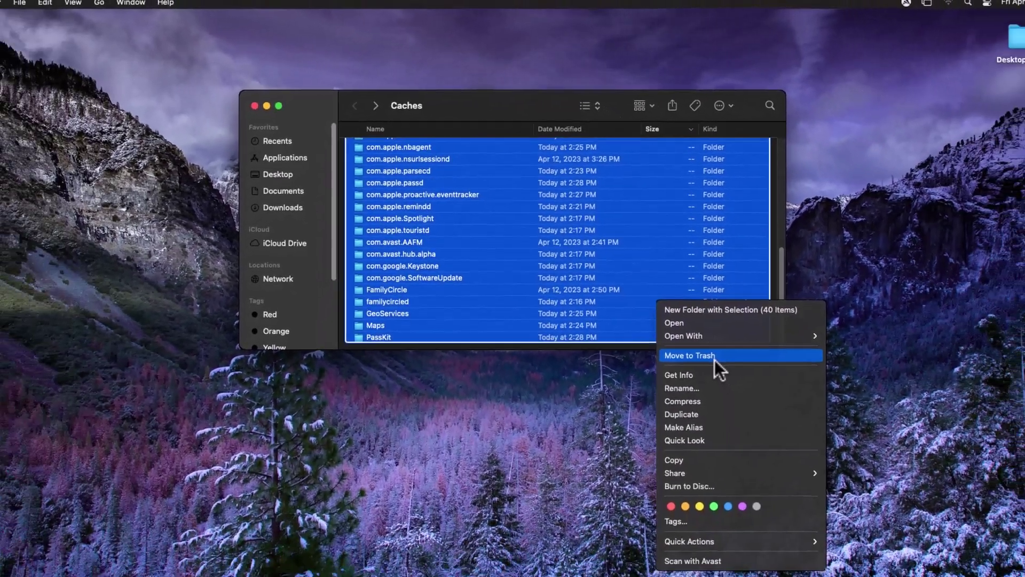
click(798, 542)
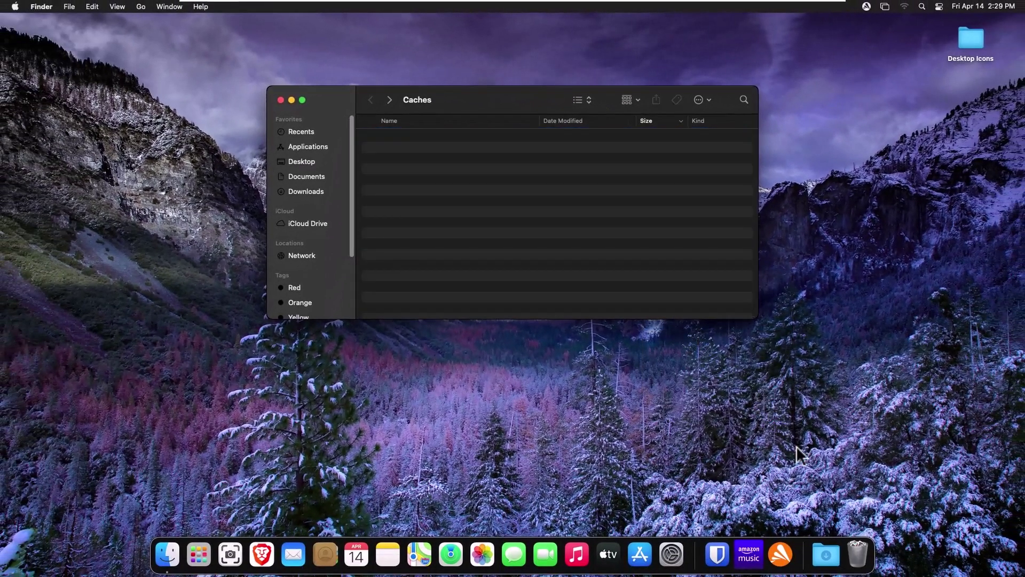
Empty the Trash from the Dock and confirm the permanent deletion
right_click(868, 553)
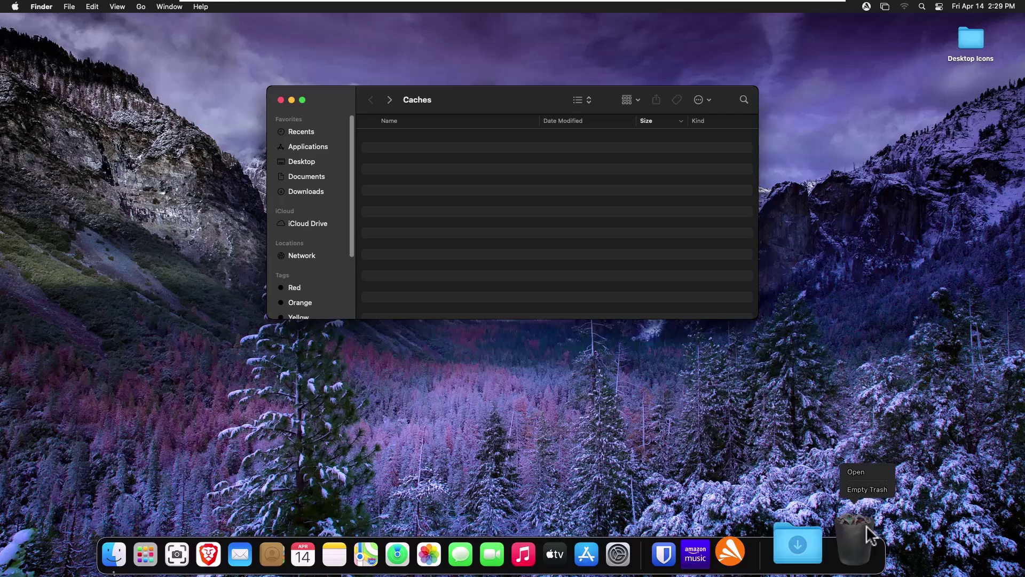
click(867, 490)
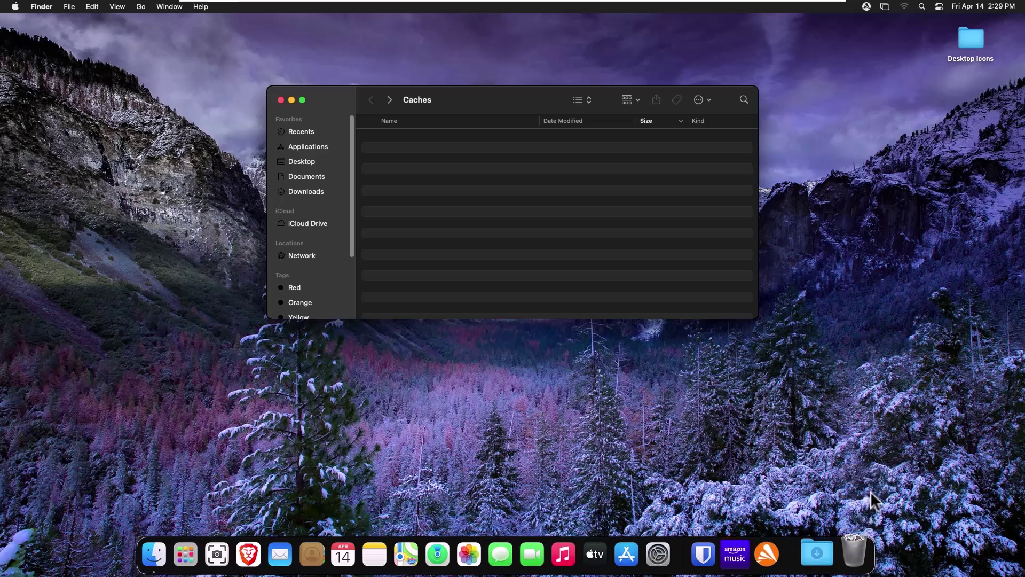
click(539, 222)
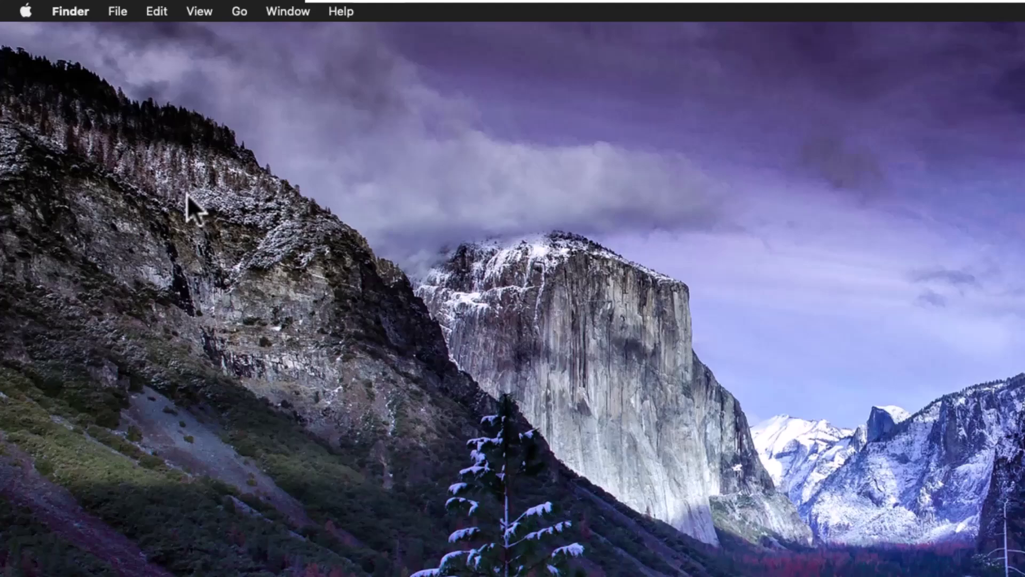
Change the Go to Folder path from Caches to ~/Library/Logs and open it
click(245, 15)
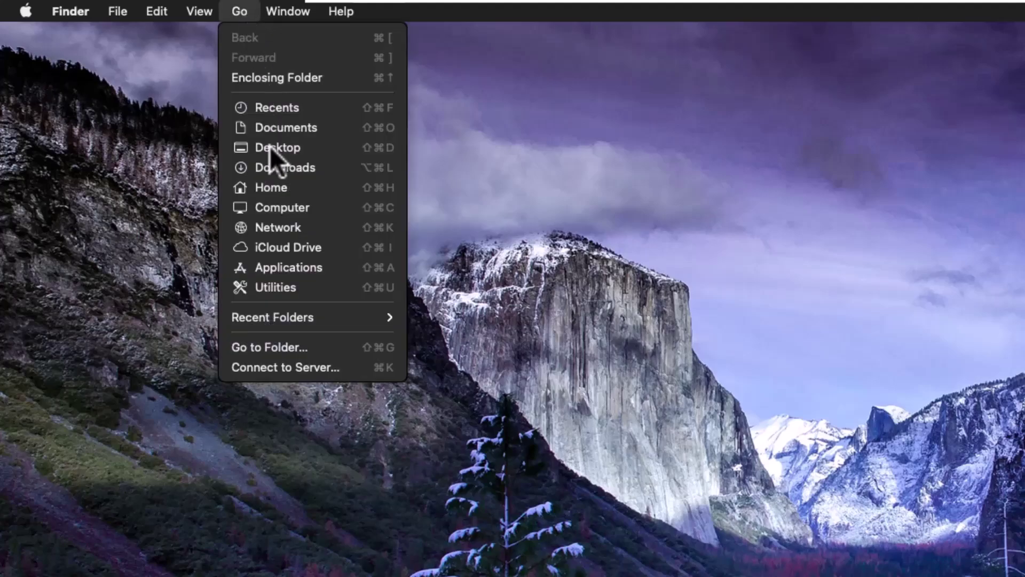
click(264, 349)
click(817, 287)
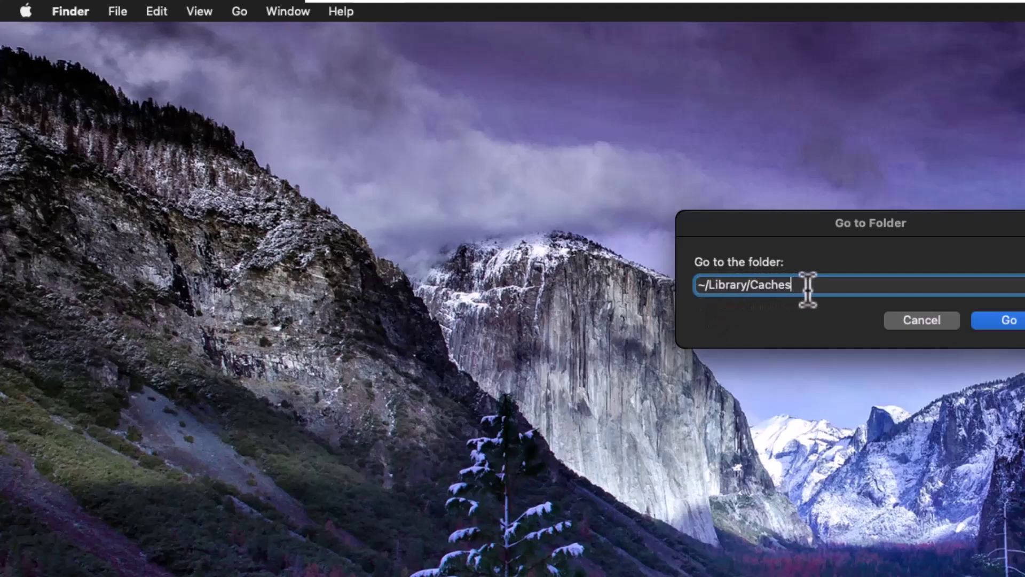
key(BackSpace)
key(BackSpace)
key(BackSpace)
key(BackSpace)
key(BackSpace)
key(BackSpace)
text(LOg)
text(s)
key(Tab)
key(Return)
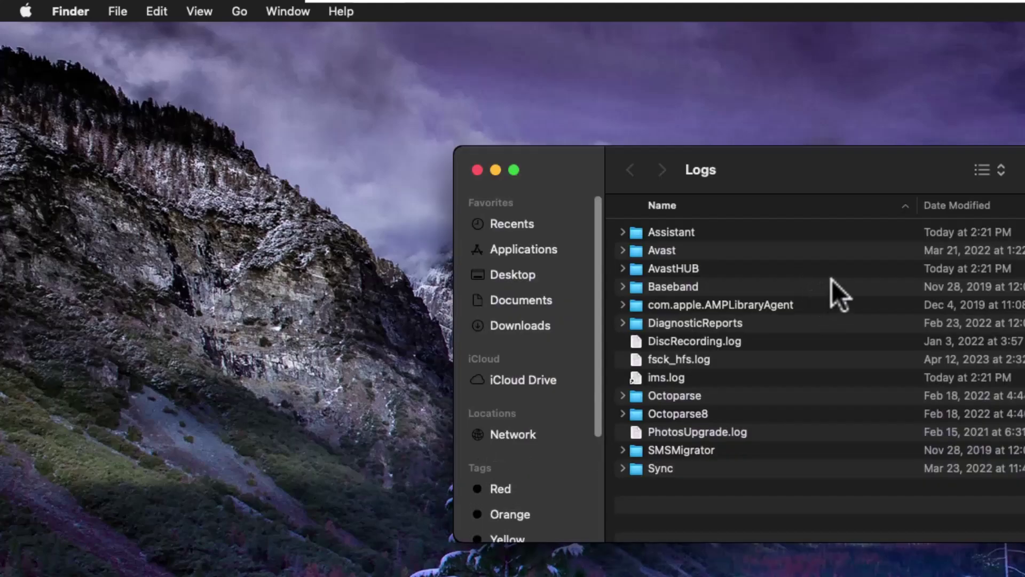
Select the Logs items from Assistant through Sync and move them to the Trash
click(705, 234)
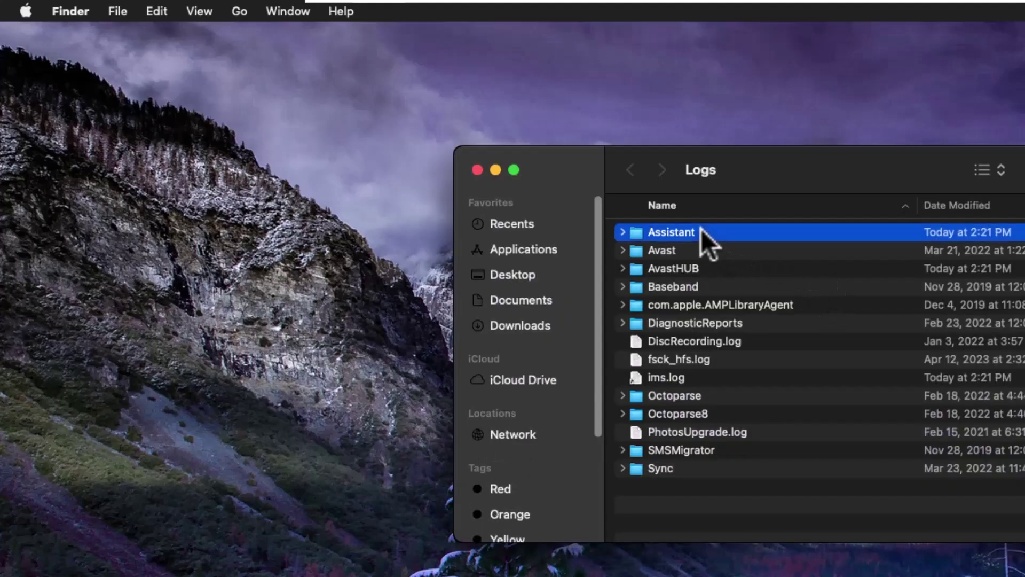
shift+click(836, 474)
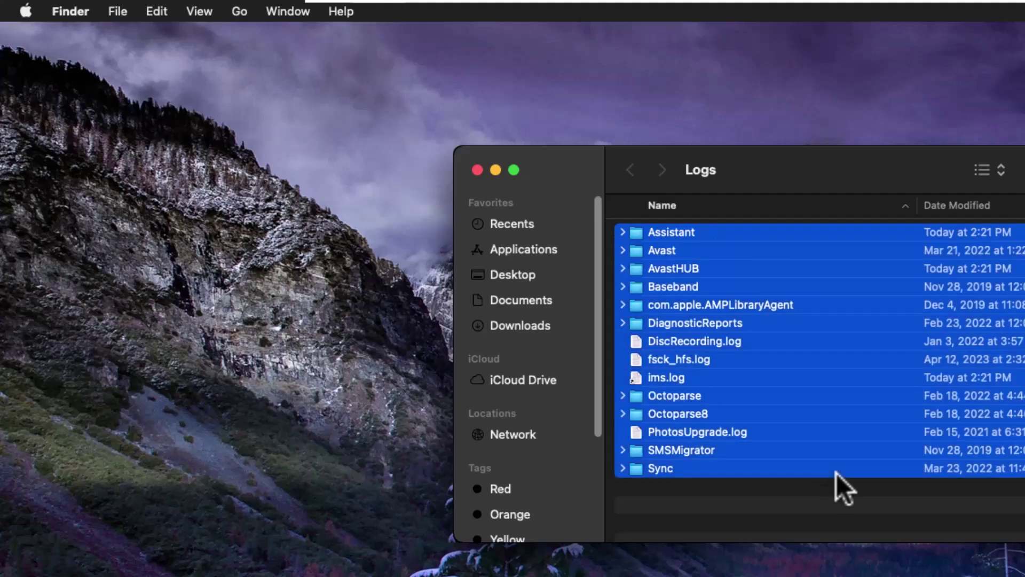
right_click(836, 473)
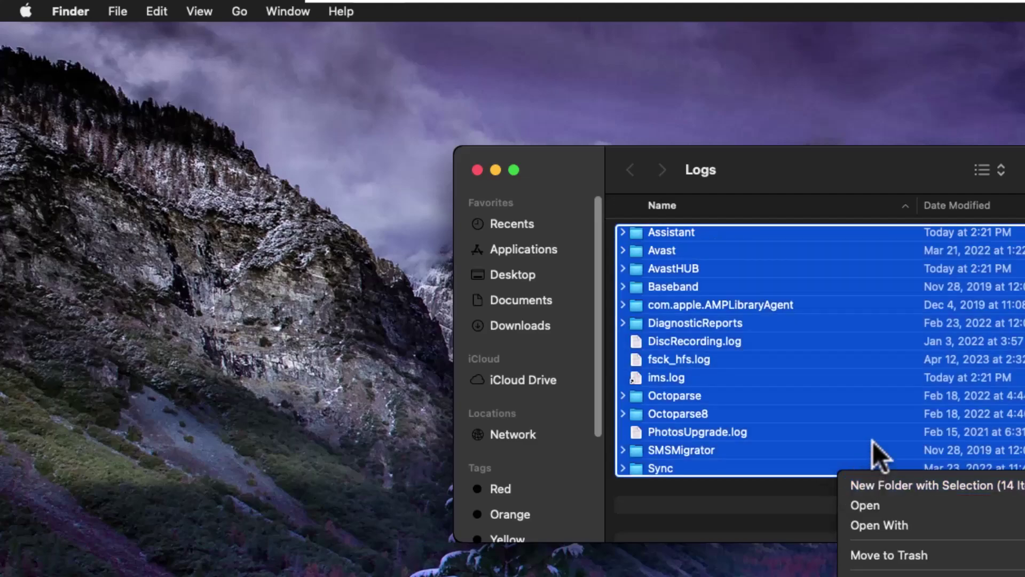
click(889, 555)
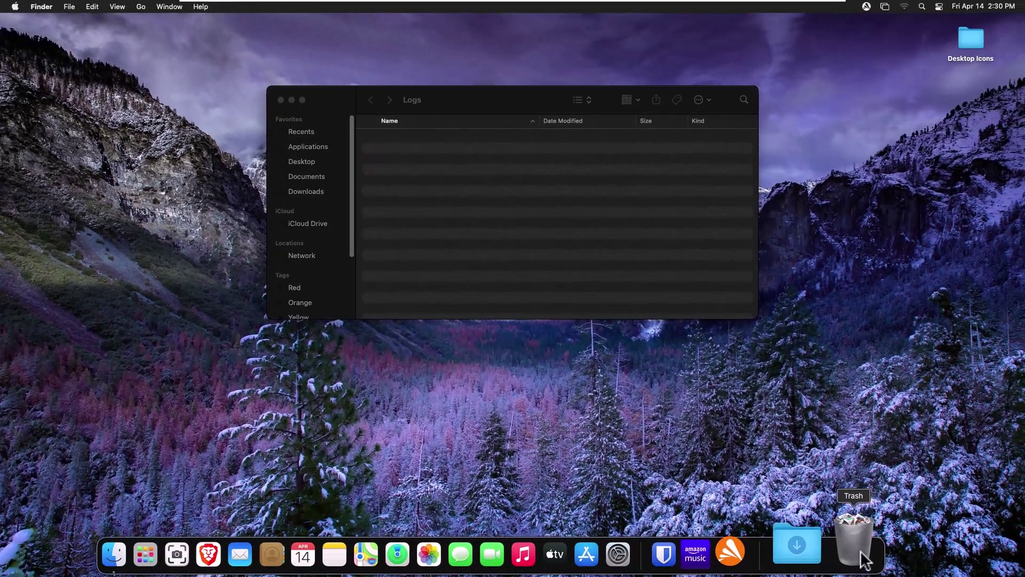
Permanently empty the Trash of the log items and close the Logs window
right_click(864, 559)
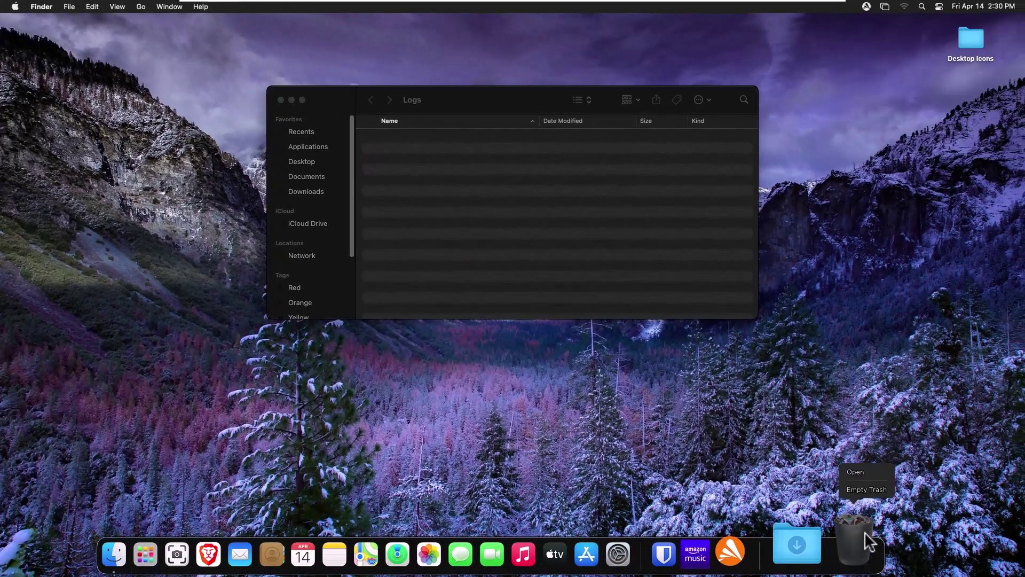
click(868, 489)
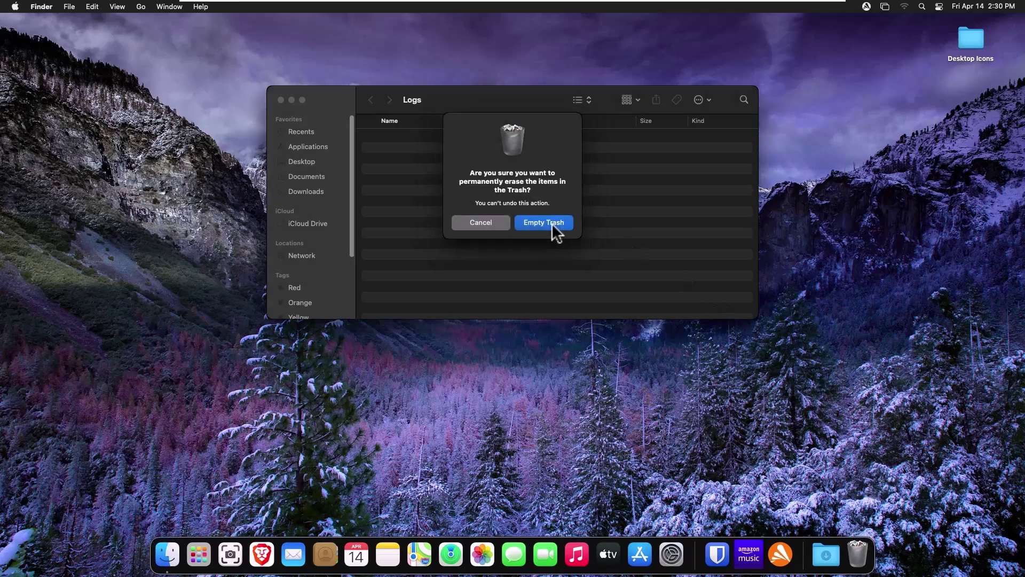
click(552, 224)
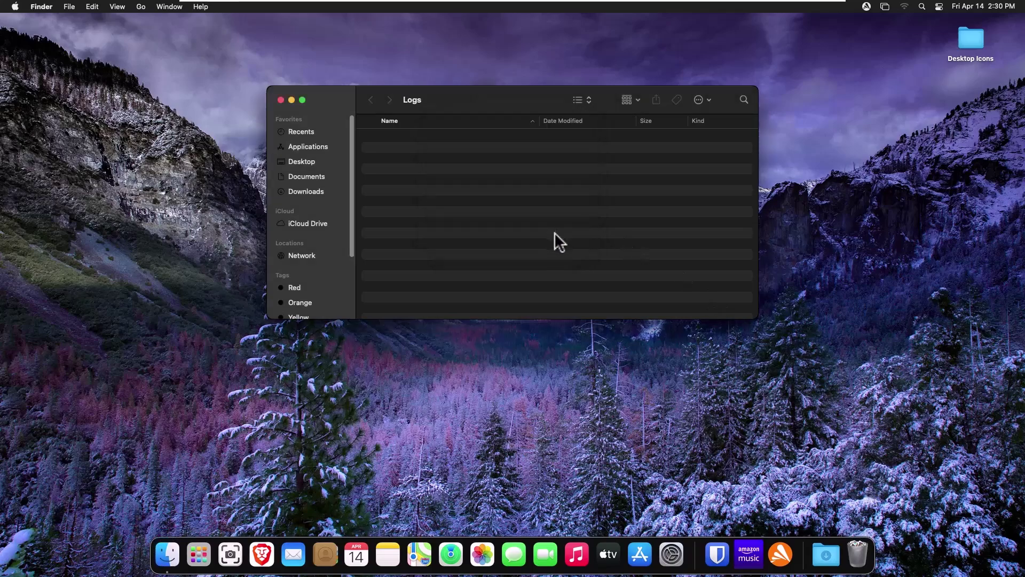
click(282, 101)
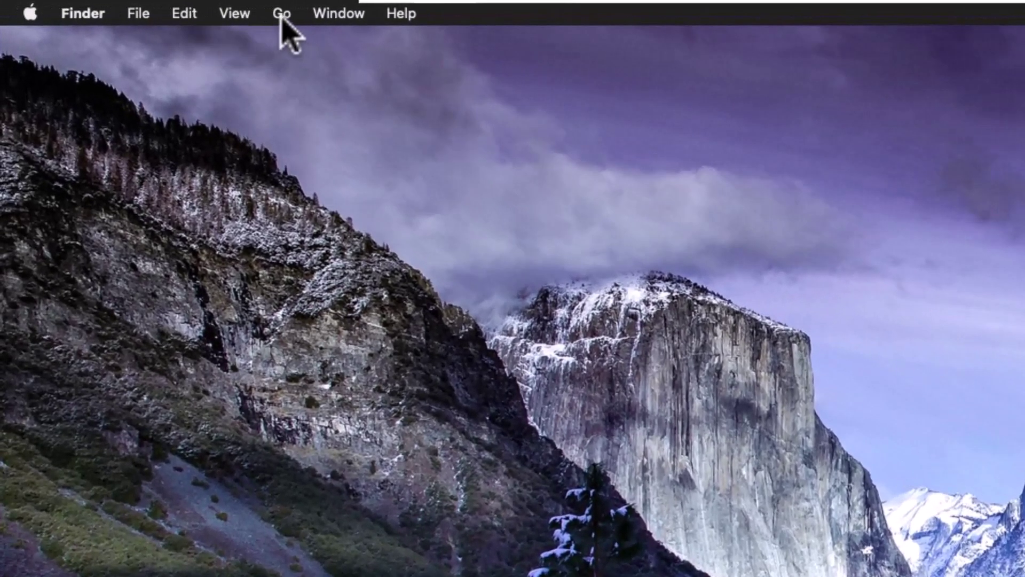
Go to /Library/Caches through Go to Folder, fixing the capitalisation of the path
click(283, 14)
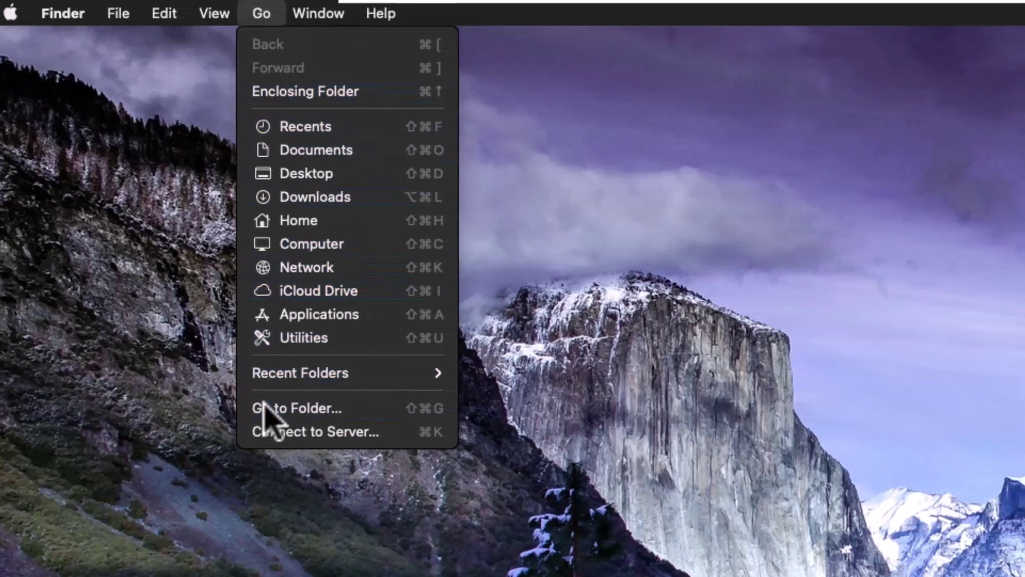
click(289, 408)
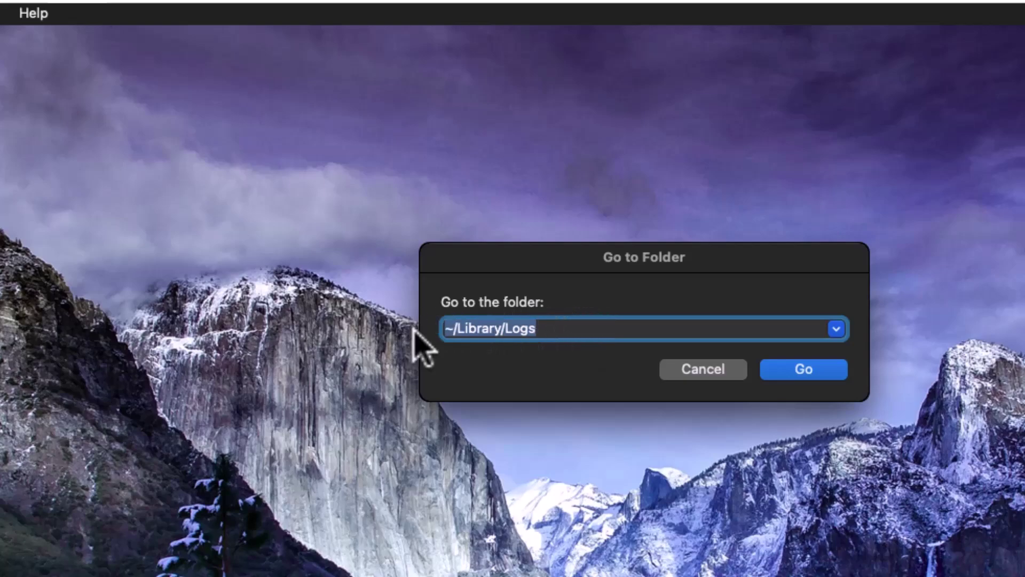
text(?)
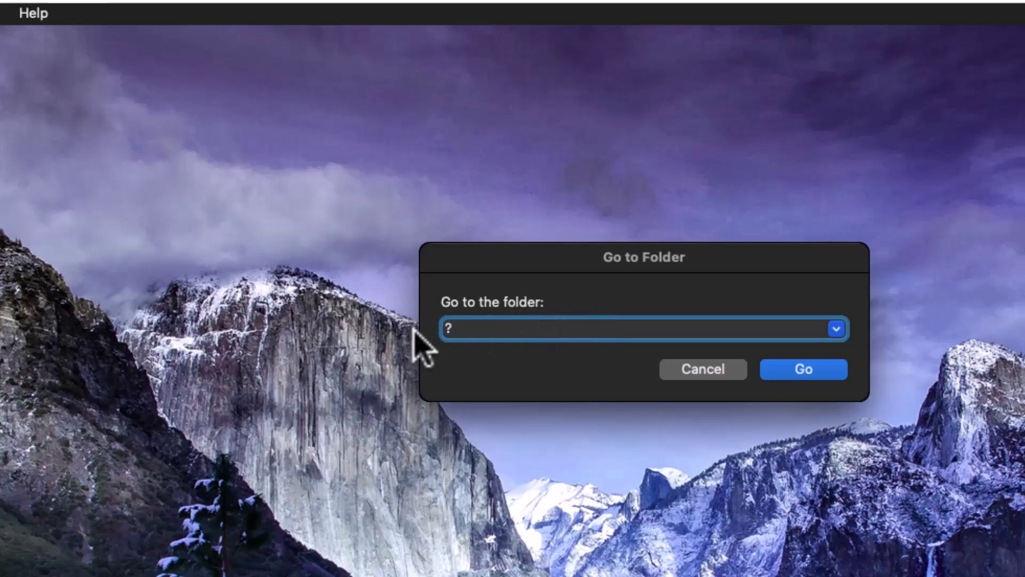
key(BackSpace)
text(/Li)
text(brary/)
text(ca)
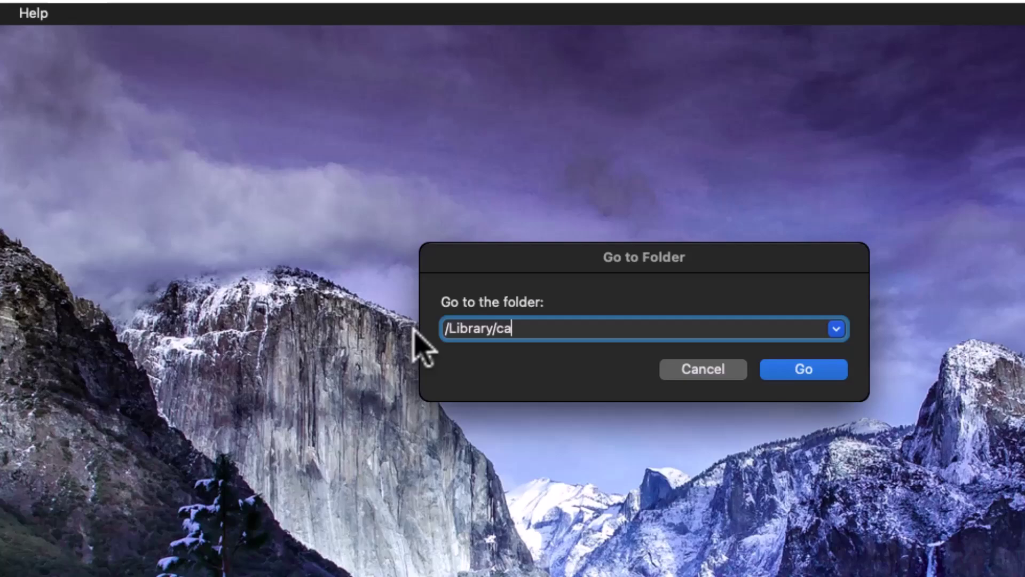
key(BackSpace)
key(BackSpace)
text(Caches)
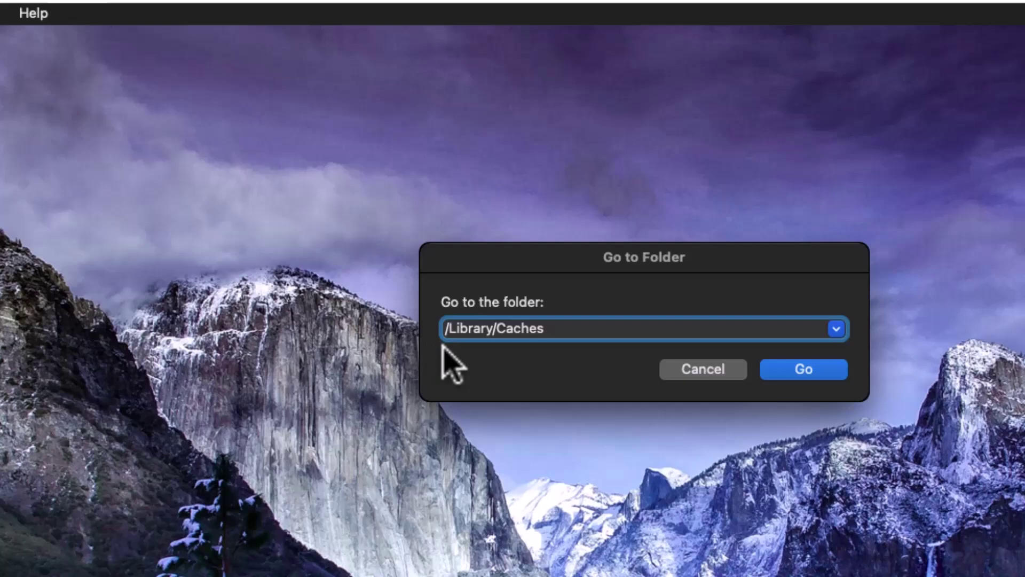
click(805, 369)
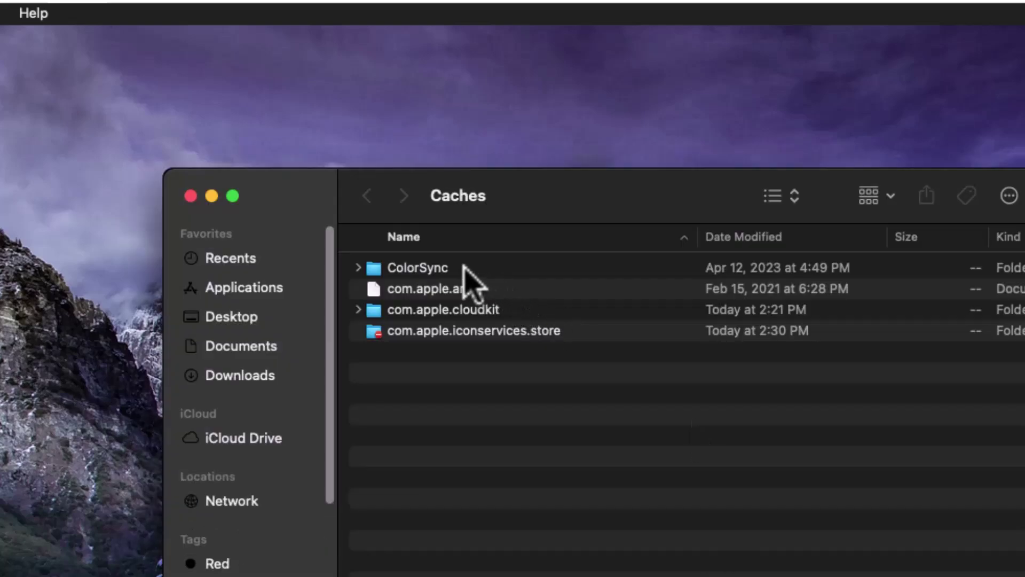
Select all four system Caches items, ColorSync through iconservices.store, and move them to the Trash
click(465, 268)
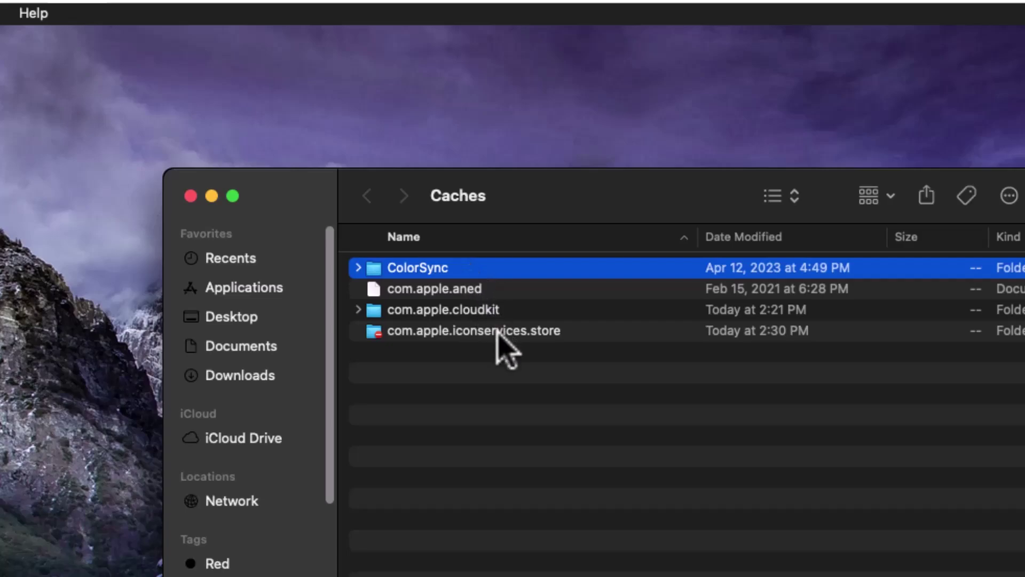
shift+click(525, 333)
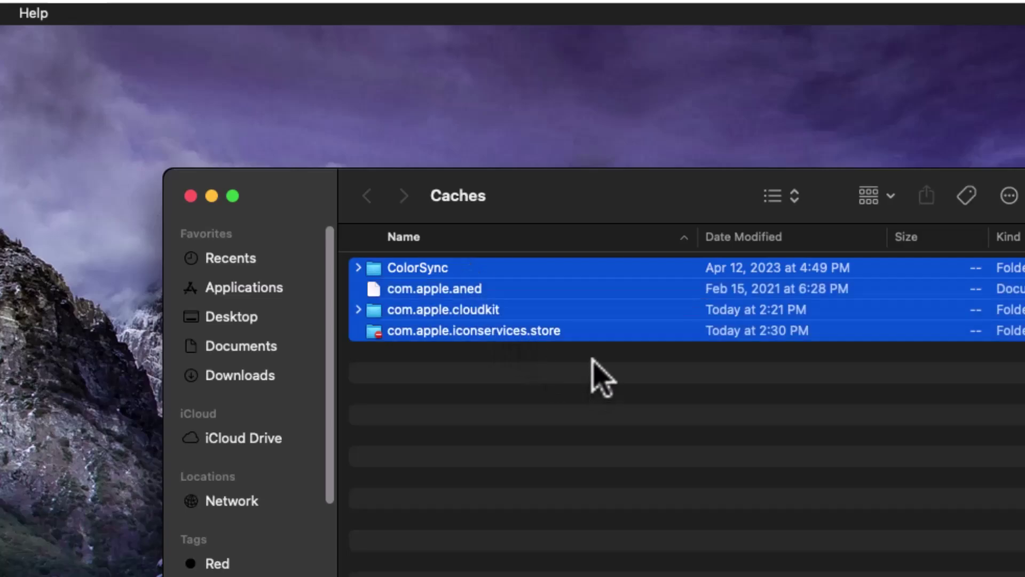
right_click(610, 329)
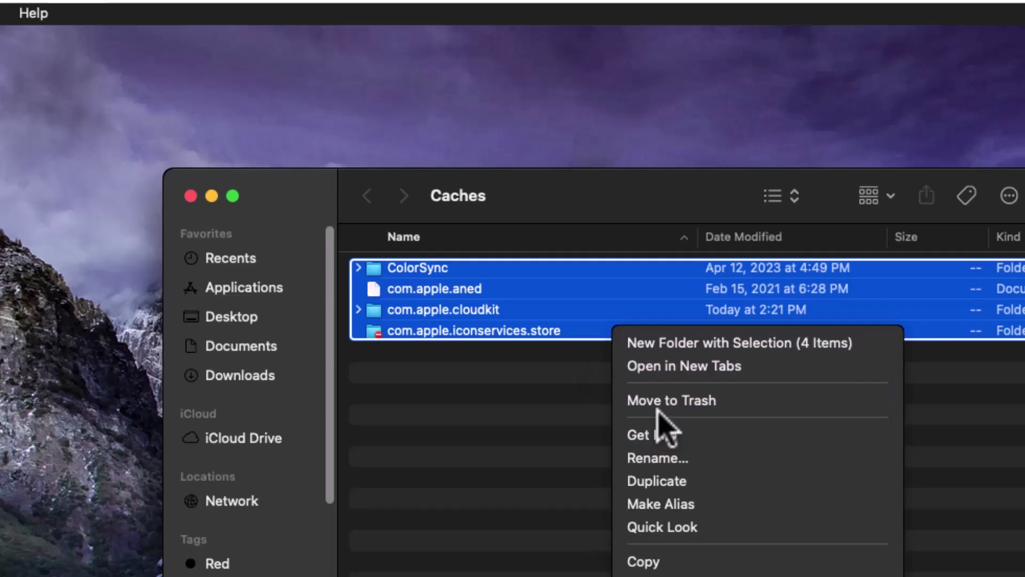
click(671, 401)
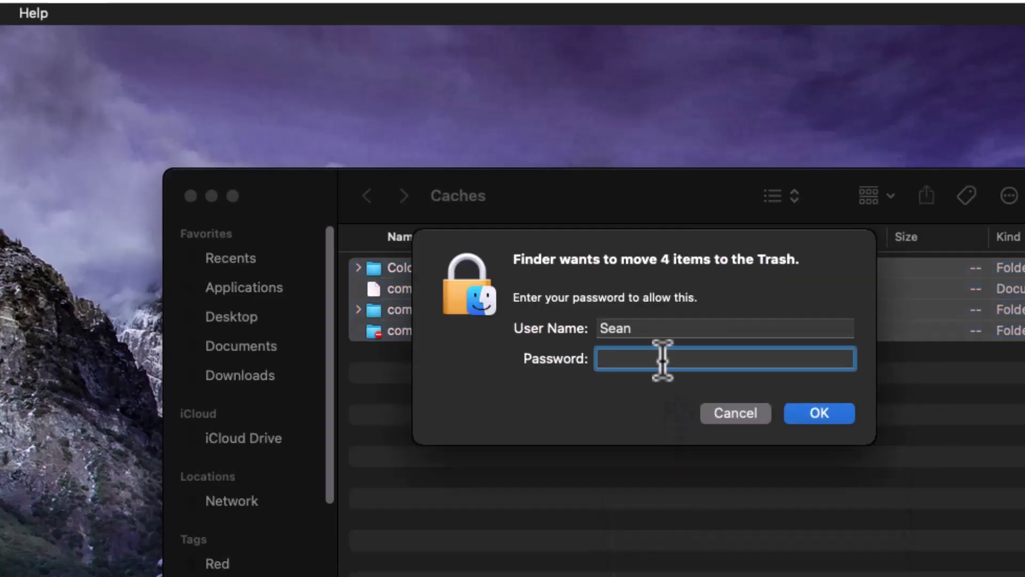
text(•••••••)
text(•••••)
Authorise the move with the password, dismiss the permission error, and select com.apple.iconservices.store
key(Return)
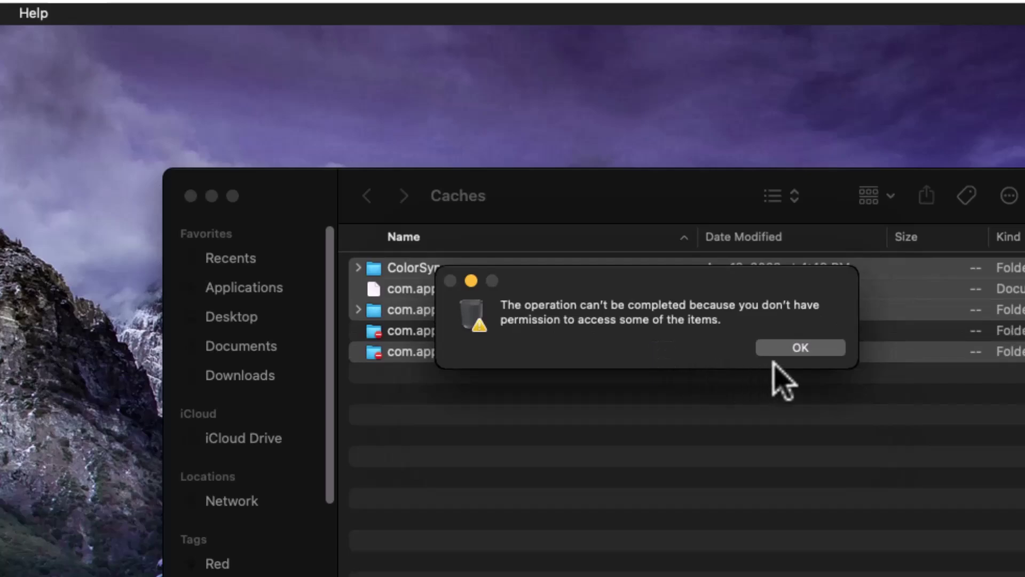
click(793, 348)
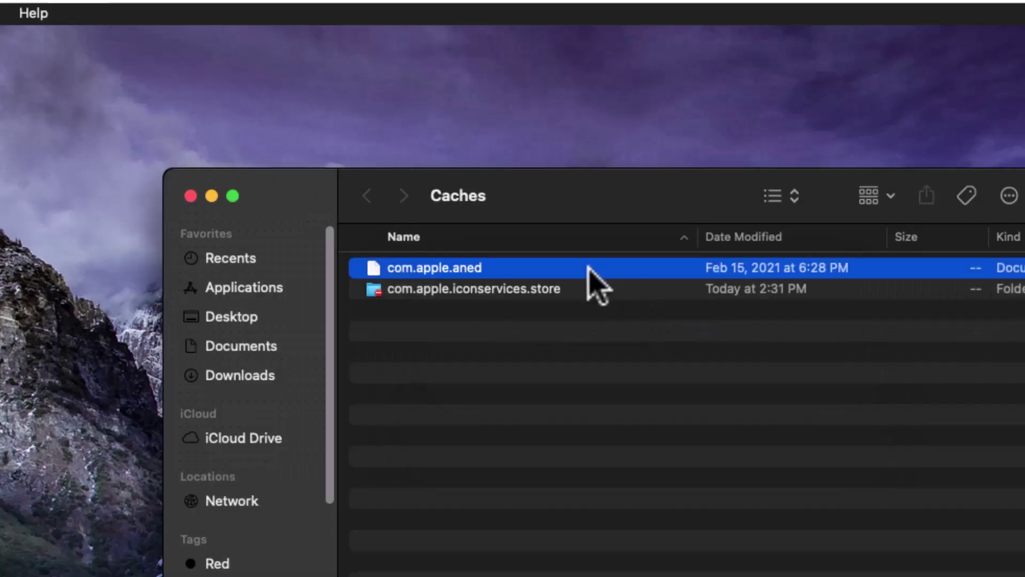
shift+click(584, 294)
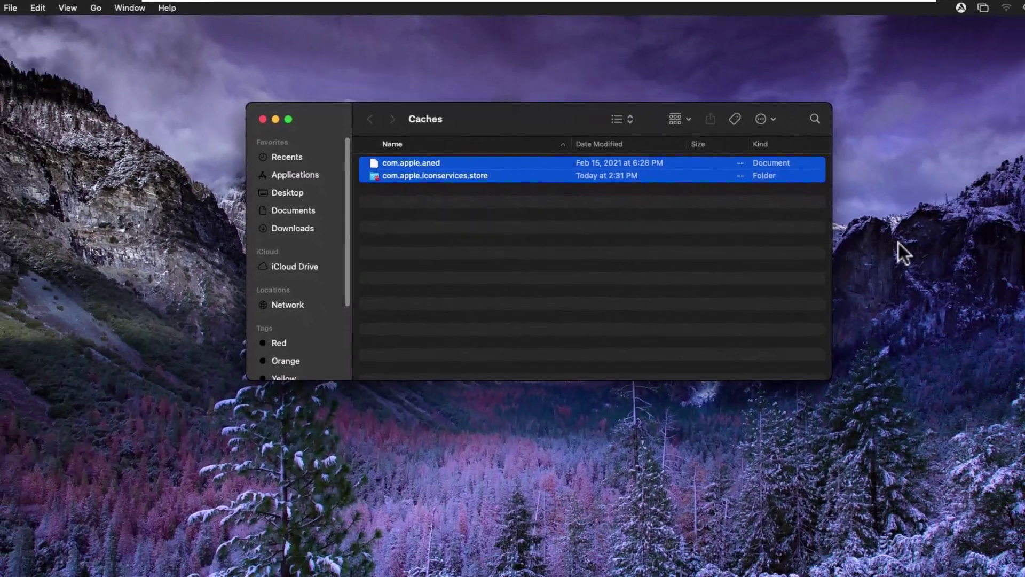
Close the system Caches window, leaving com.apple.aned and com.apple.iconservices.store behind
click(803, 208)
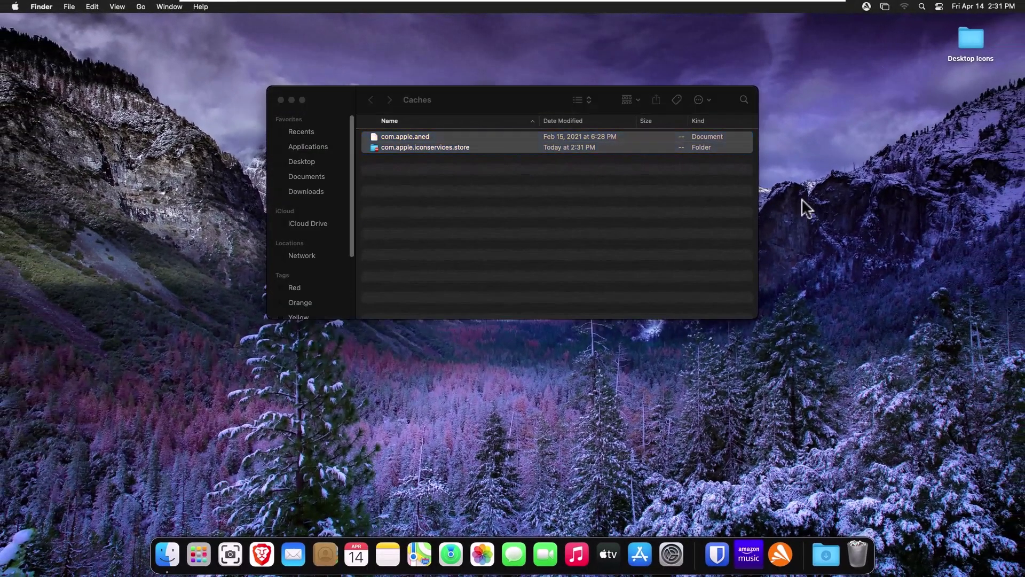
click(281, 100)
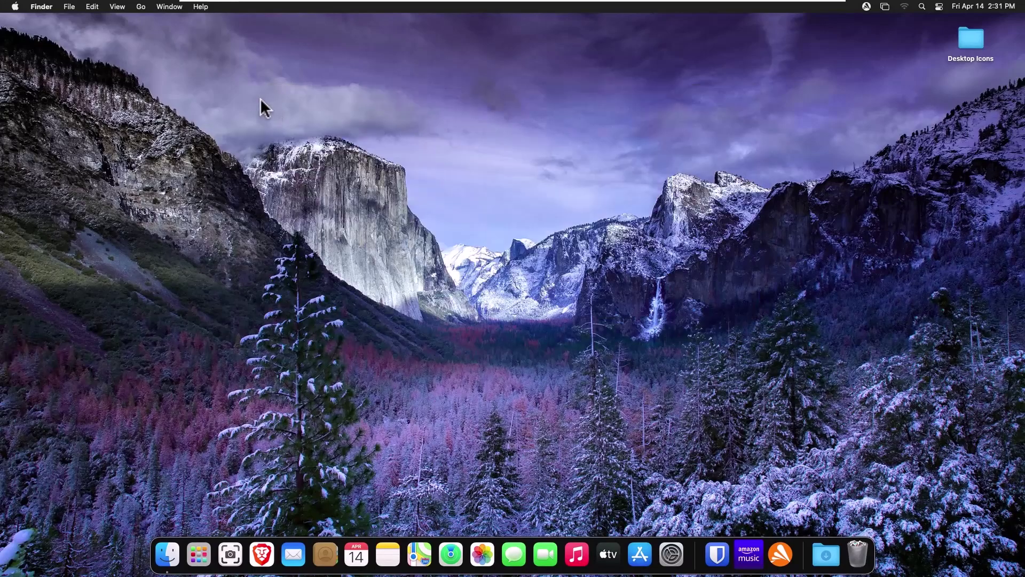